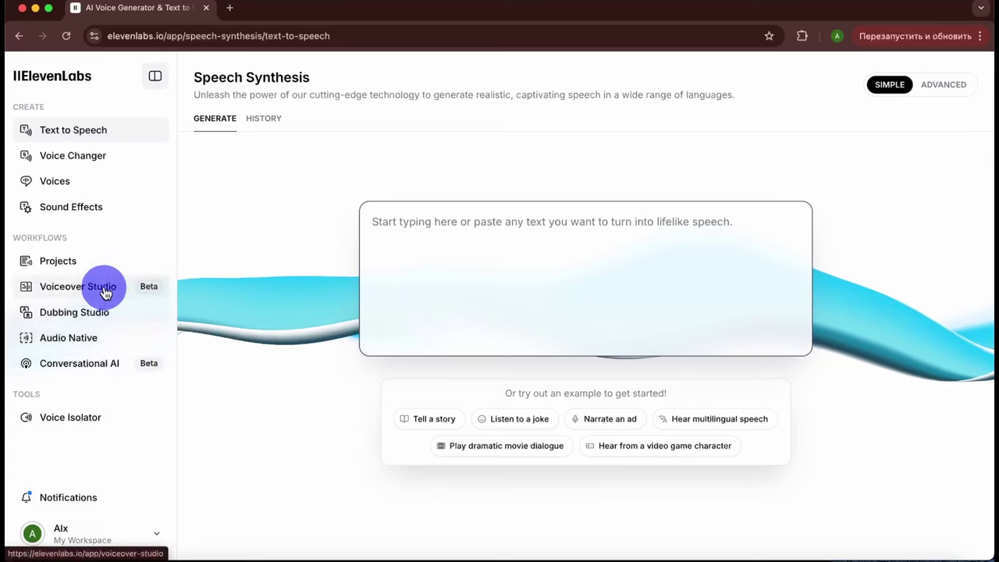
# Step: Start adding a new voice from the Voices page using Voice Design
pyautogui.click(80, 190)
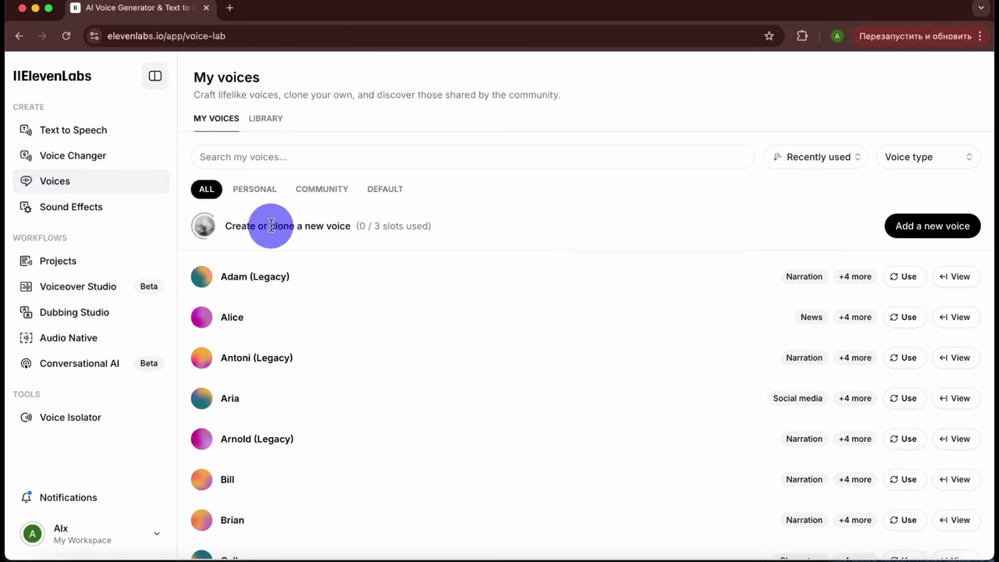
pyautogui.click(926, 227)
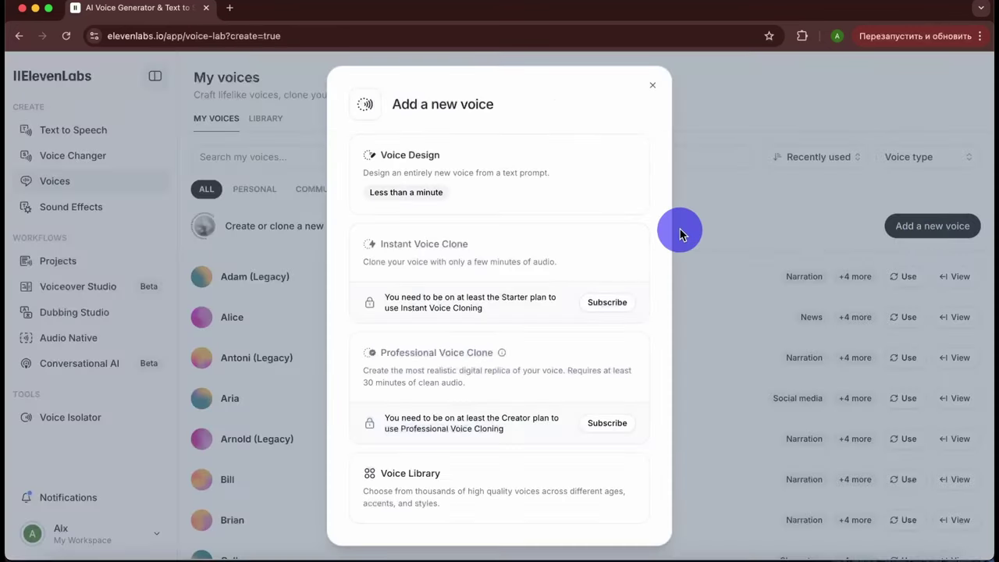
pyautogui.click(422, 167)
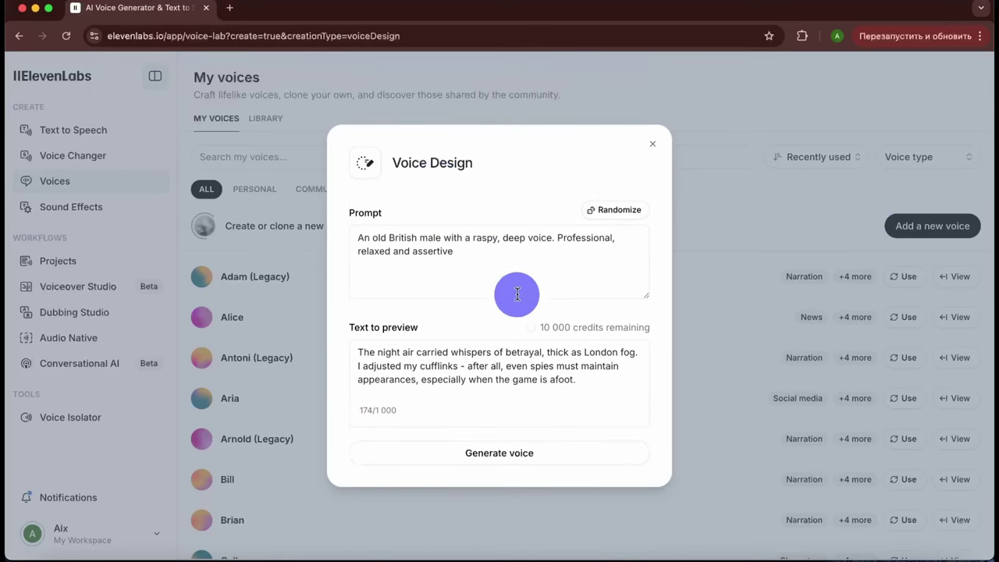
# Step: Generate voices from the default old British male prompt and preview Voice 2 and Voice 3
pyautogui.click(499, 454)
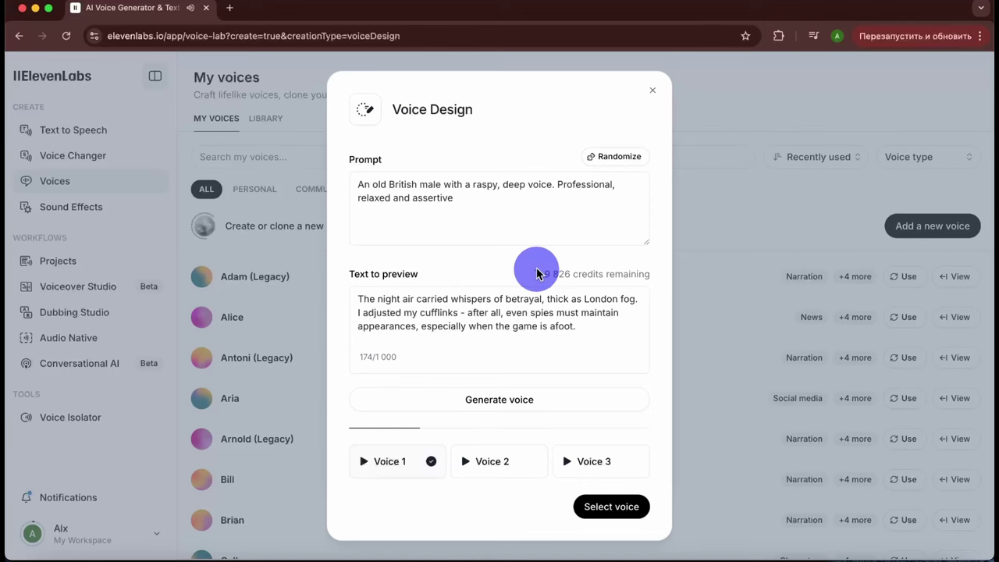
pyautogui.click(490, 464)
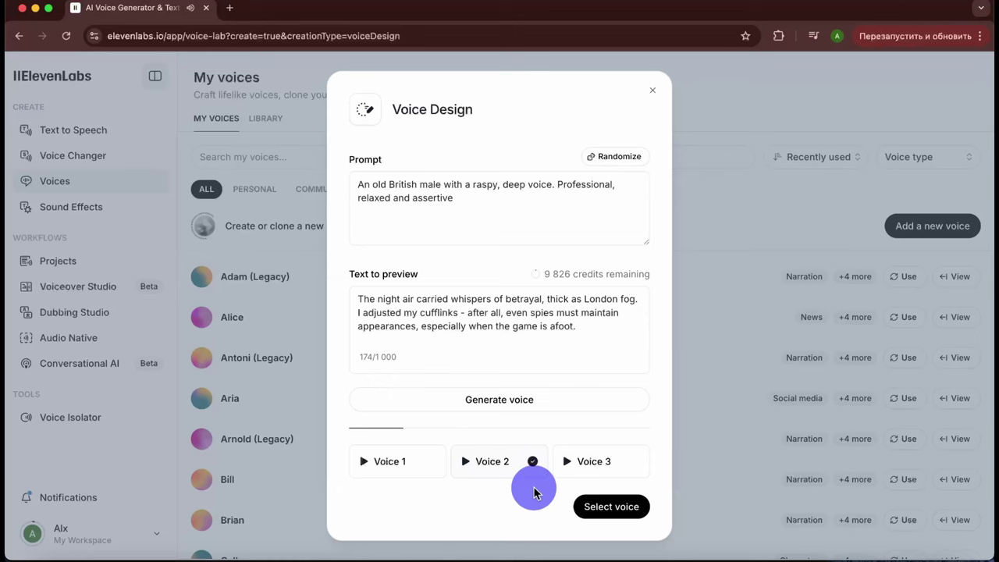
pyautogui.click(577, 466)
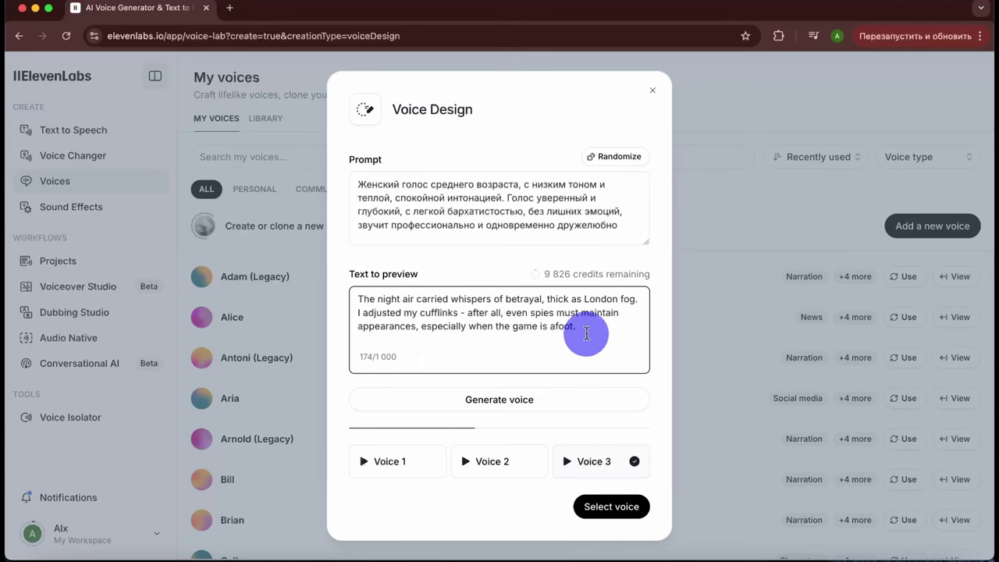
# Step: Replace the preview text with the Russian passage beginning 'Люди ласково называют SIM-карту «симкой» и относятся к ней прагматически'
pyautogui.moveTo(575, 330); pyautogui.dragTo(355, 304)
pyautogui.press('super+v')
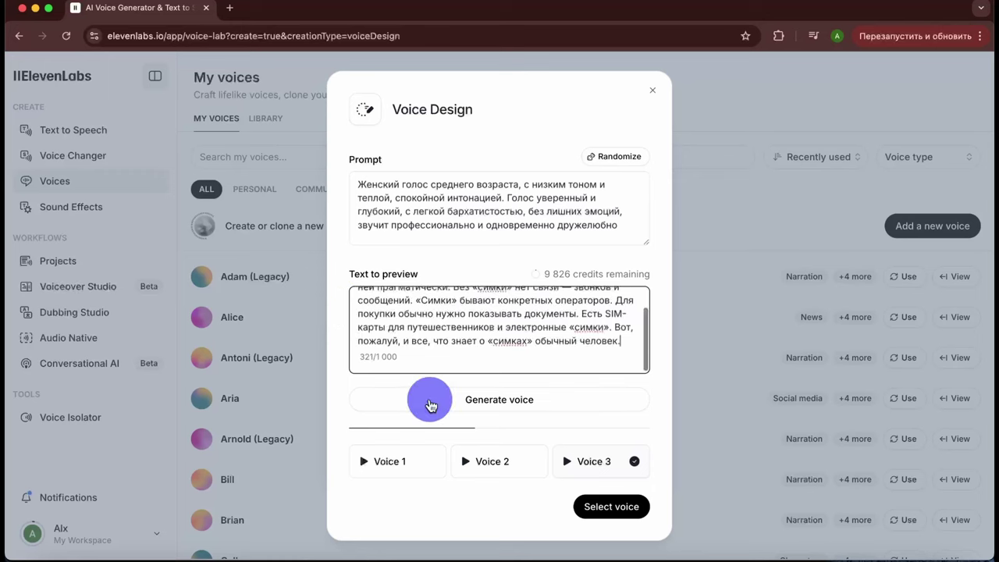
pyautogui.scroll(2, 482, 347)
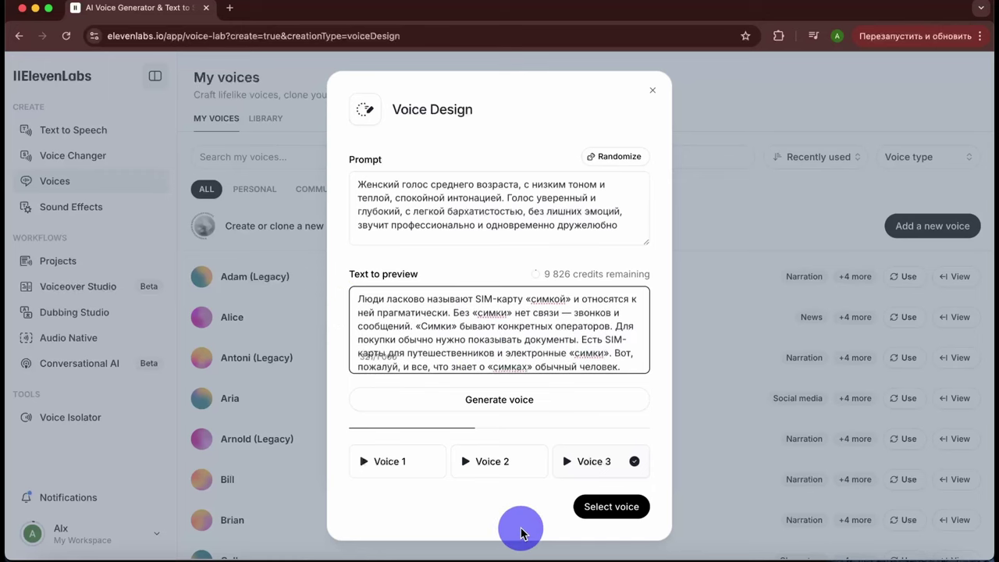
# Step: Generate voices for the middle-aged, low-toned female prompt and preview Voice 2 and Voice 3
pyautogui.click(549, 401)
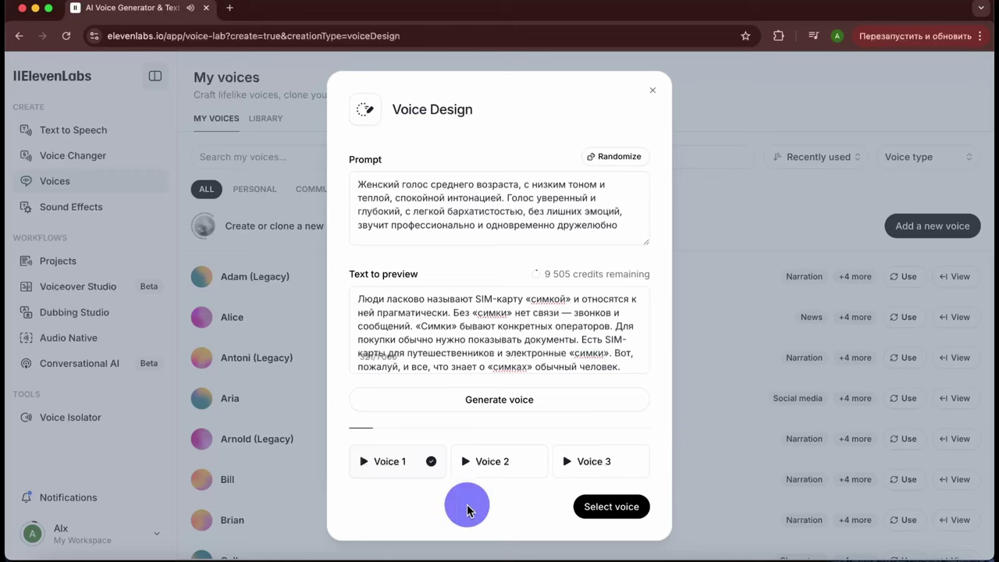
pyautogui.click(490, 468)
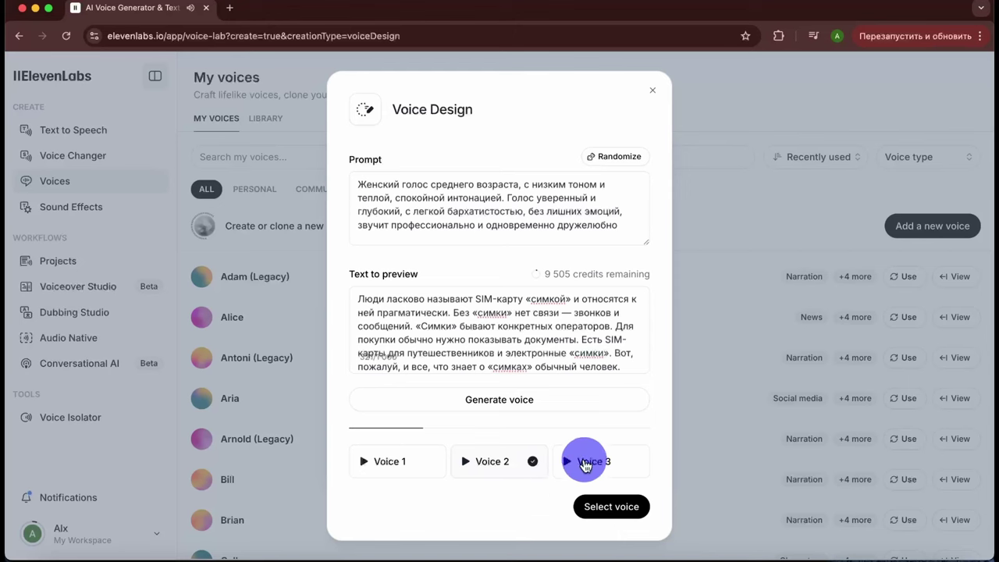
pyautogui.click(585, 464)
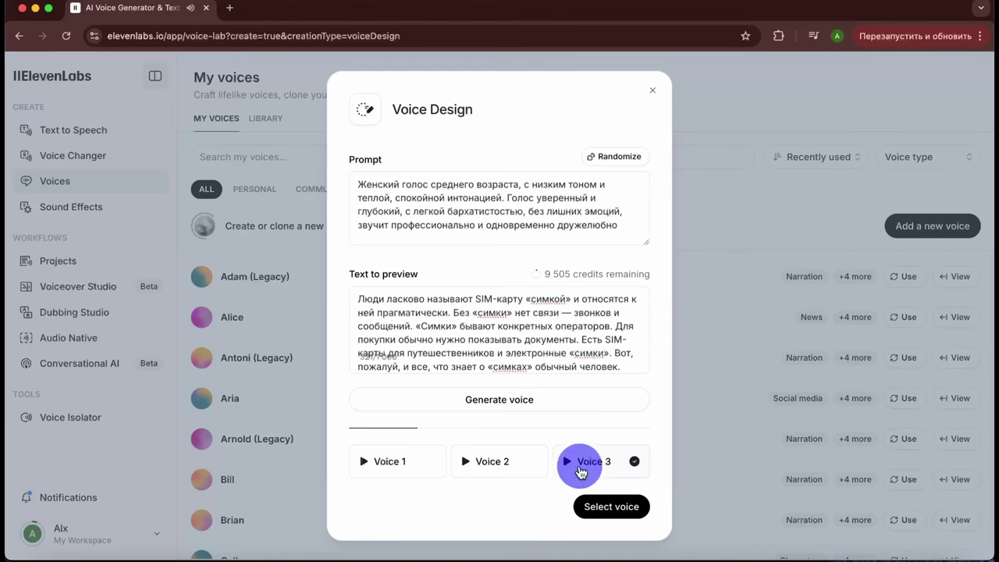
# Step: Replace the prompt with the description beginning 'Женский голос, мягкий и выразительный, с теплой, успокаивающей интонацией'
pyautogui.press('super+a')
pyautogui.press('super+v')
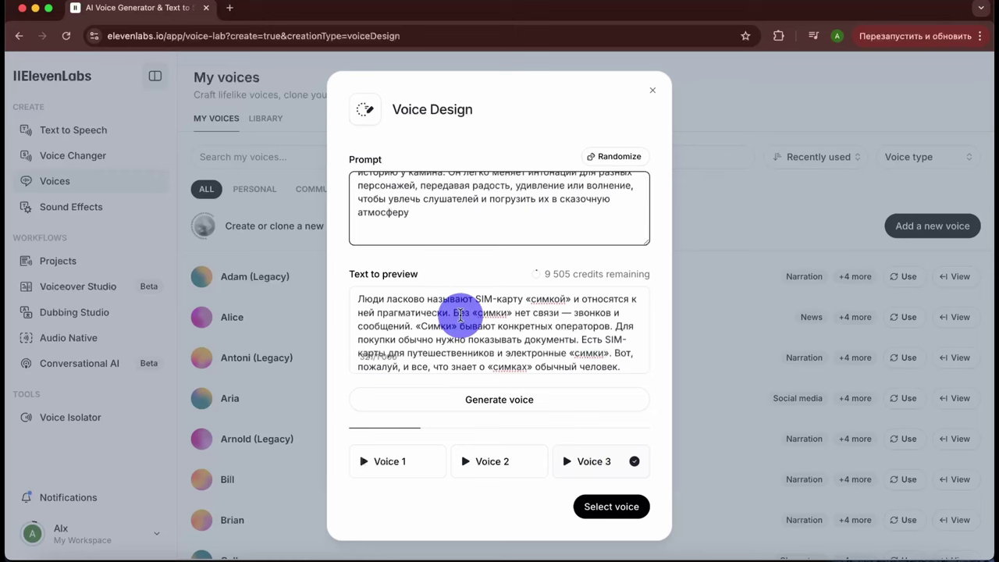
pyautogui.scroll(3, 445, 214)
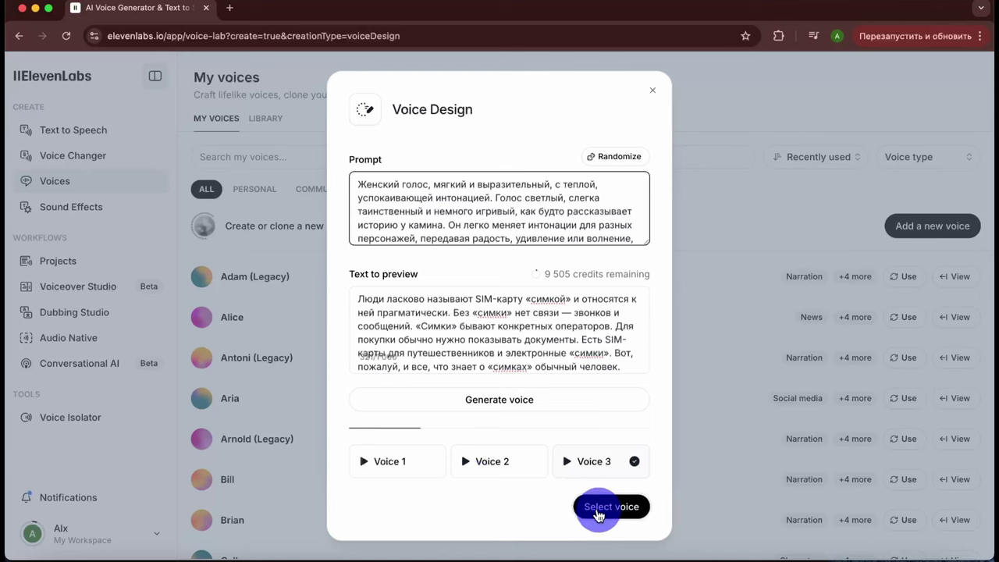
# Step: Generate voices from the soft female storyteller prompt and preview Voice 2 and Voice 3
pyautogui.click(499, 396)
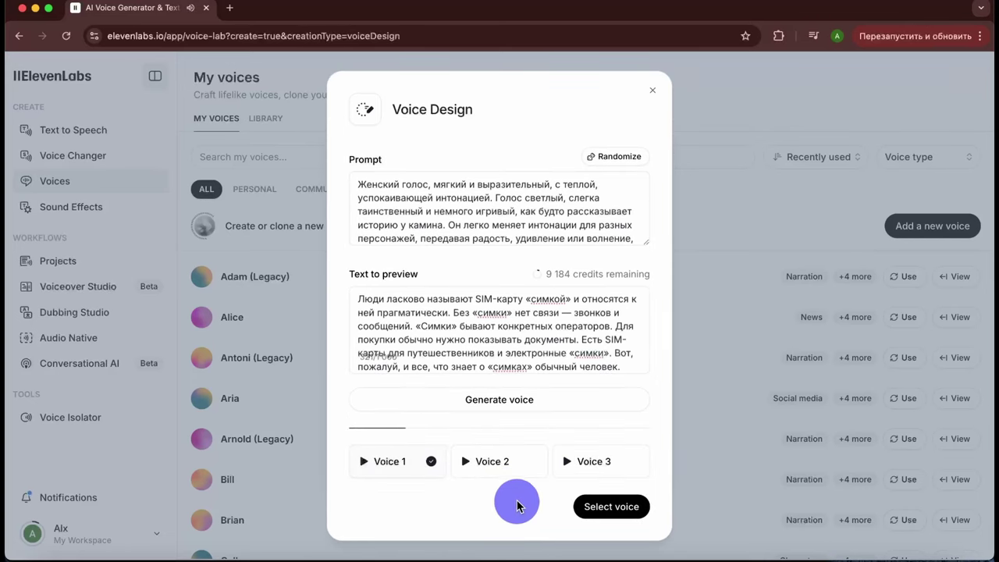
pyautogui.click(524, 471)
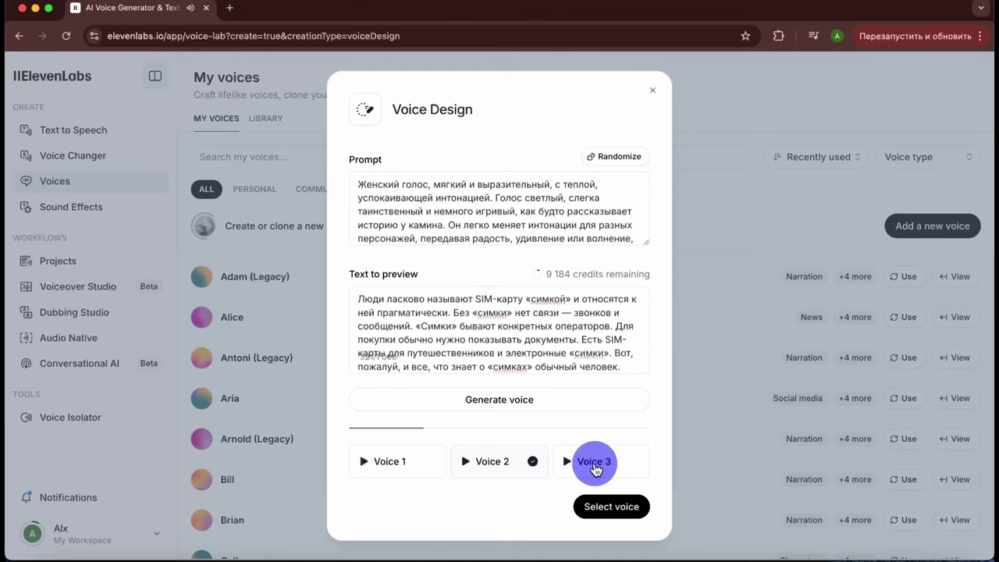
pyautogui.click(590, 463)
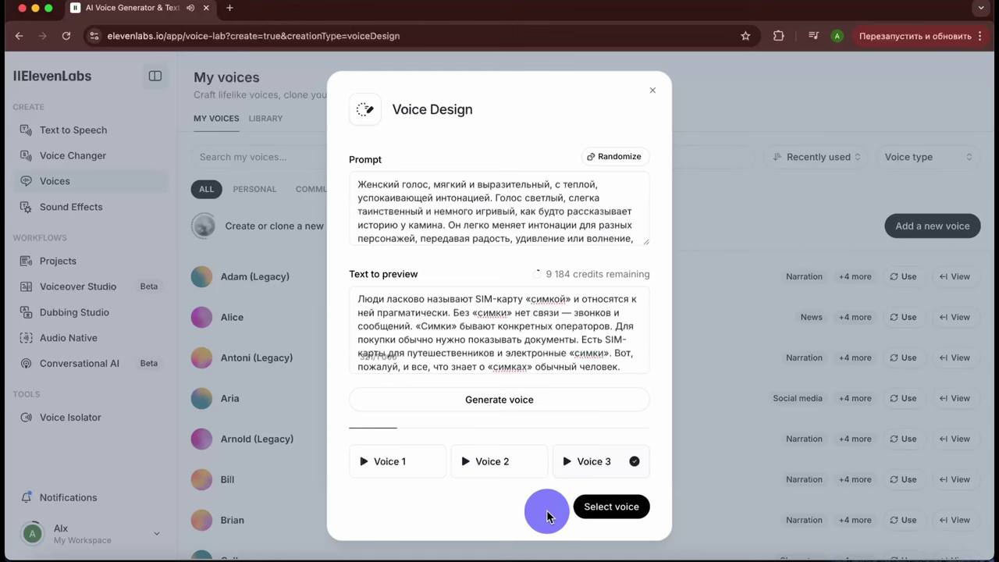
# Step: Try to generate voices from the prompt beginning 'Молодой детский голос, ясный и радостный, звучит с энергией и искренним любопытством'
pyautogui.tripleClick(493, 205)
pyautogui.write('Молодой детский голос, ясный и радостный, звучит с энергией и искренним любопытством. Голос легкий, немного звонкий, с интонацией, передающей детскую невинность и непосредственность. Речь звучит просто и искренне, с нотками удивления и восторга, как будто ребенок рассказывает о чем-то очень интересном.')
pyautogui.scroll(3, 489, 213)
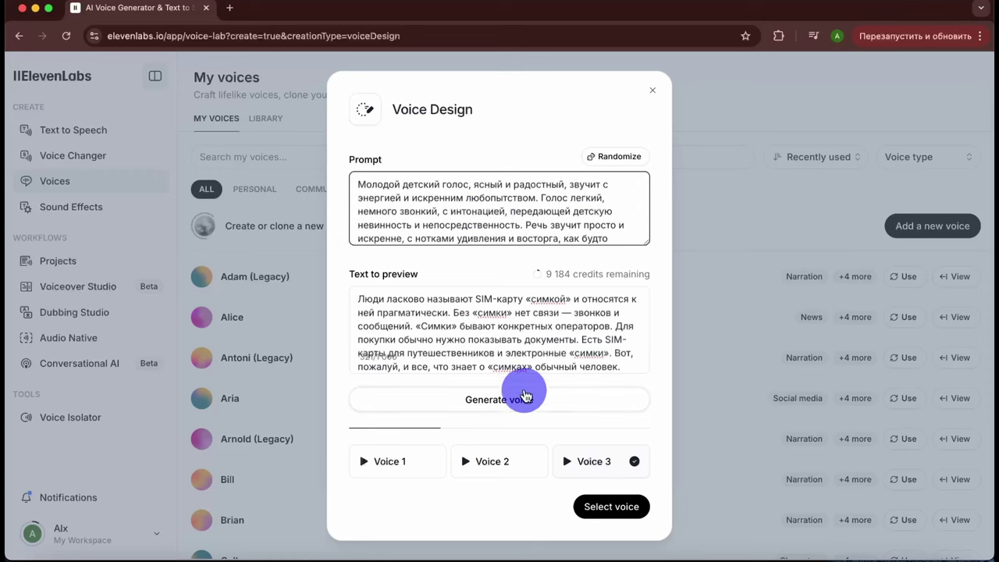
pyautogui.click(518, 398)
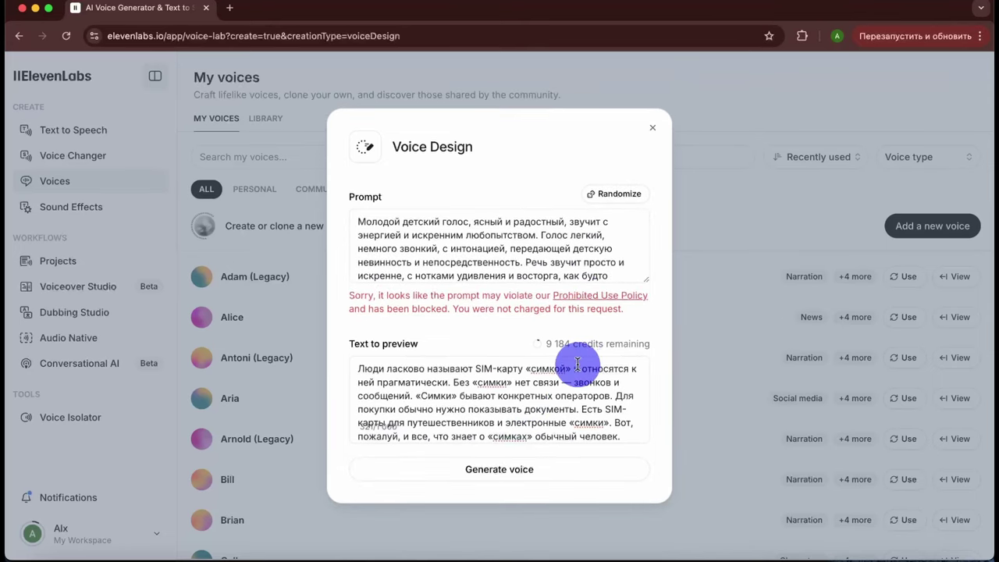
# Step: Replace the prompt with 'голос пирата, грубый'
pyautogui.click(491, 268)
pyautogui.hotkey('ctrl', 'a')
pyautogui.write('голос пирата')
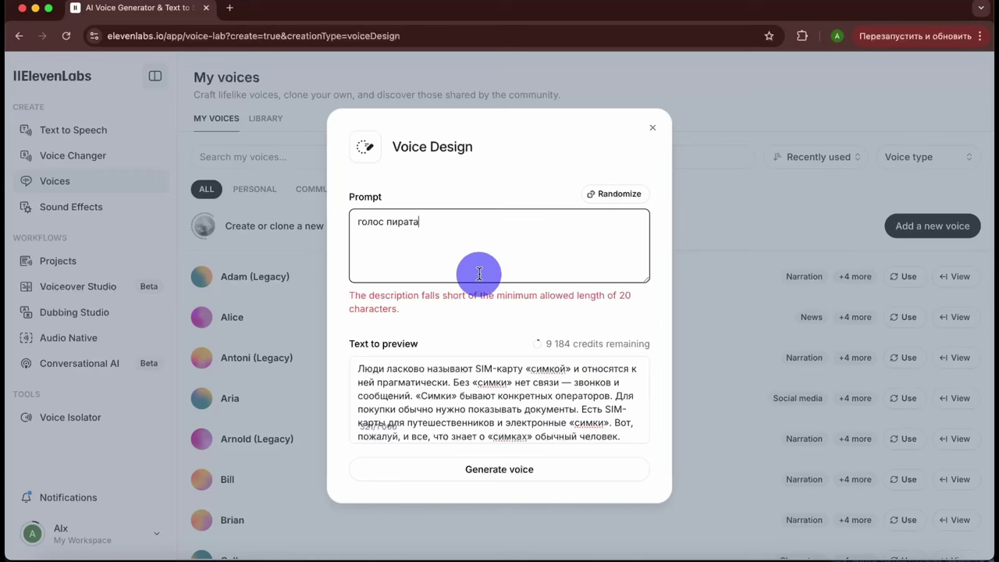
pyautogui.write(', грубый')
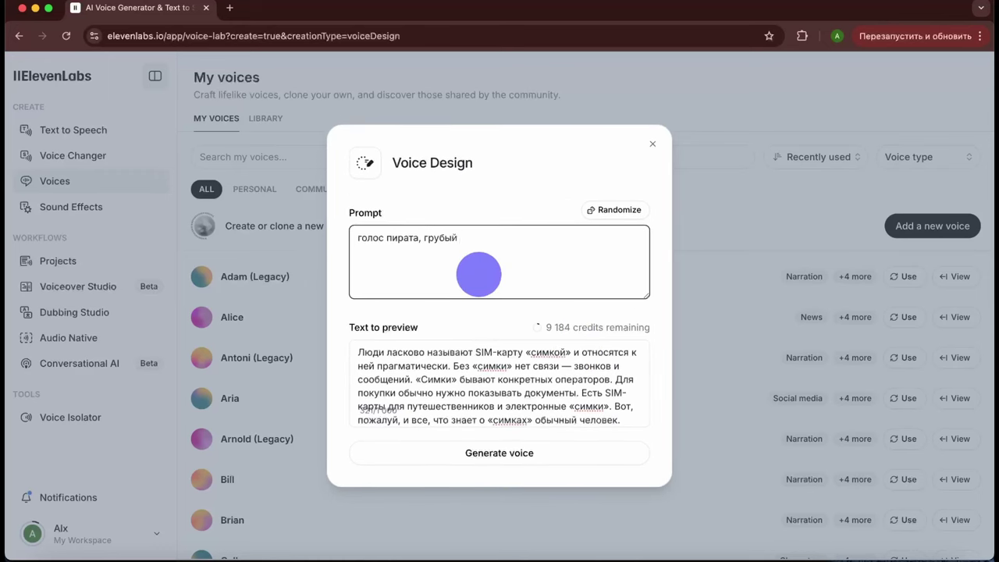
# Step: Generate voices from the short Russian pirate prompt and preview Voice 2 and Voice 3
pyautogui.click(515, 454)
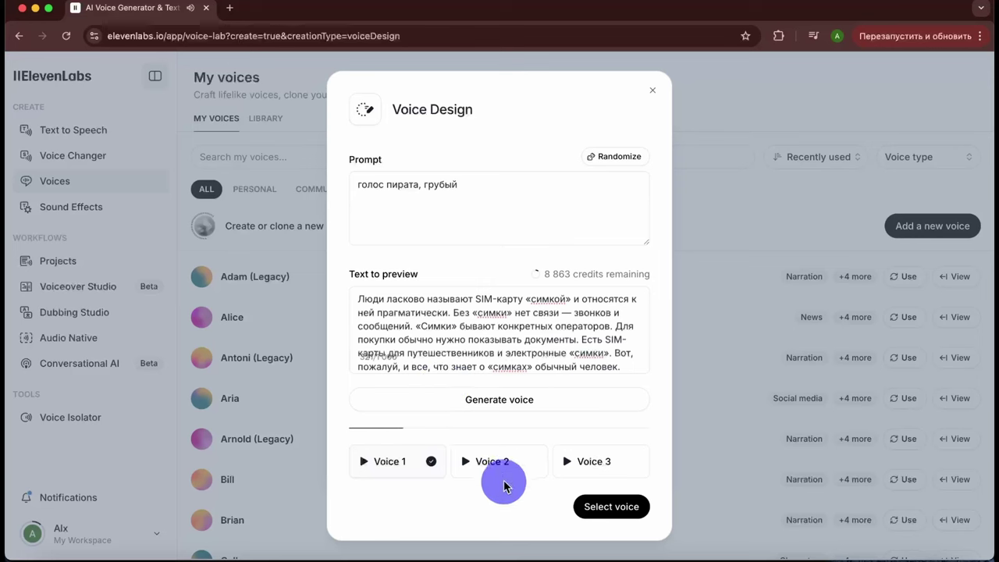
pyautogui.click(495, 461)
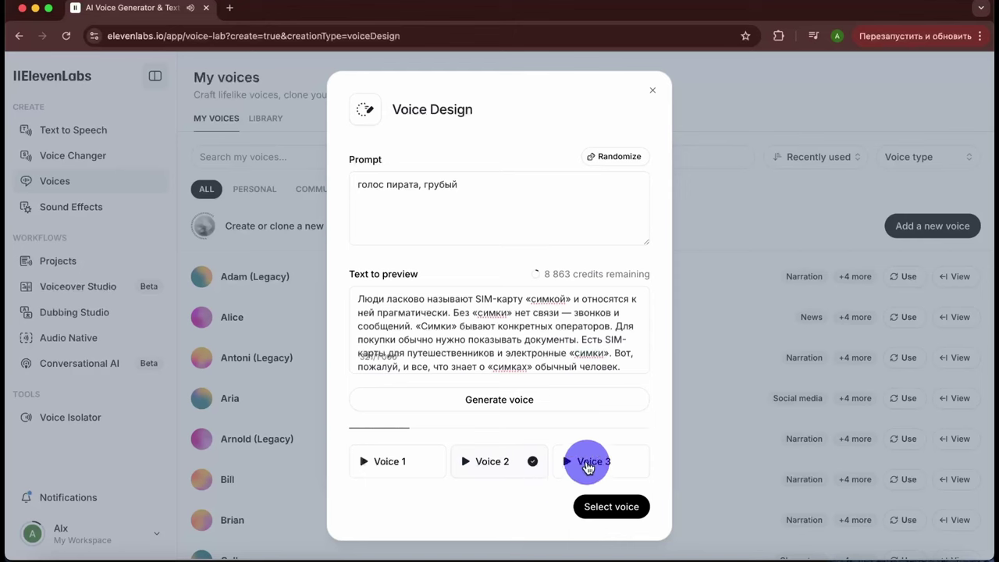
pyautogui.click(587, 464)
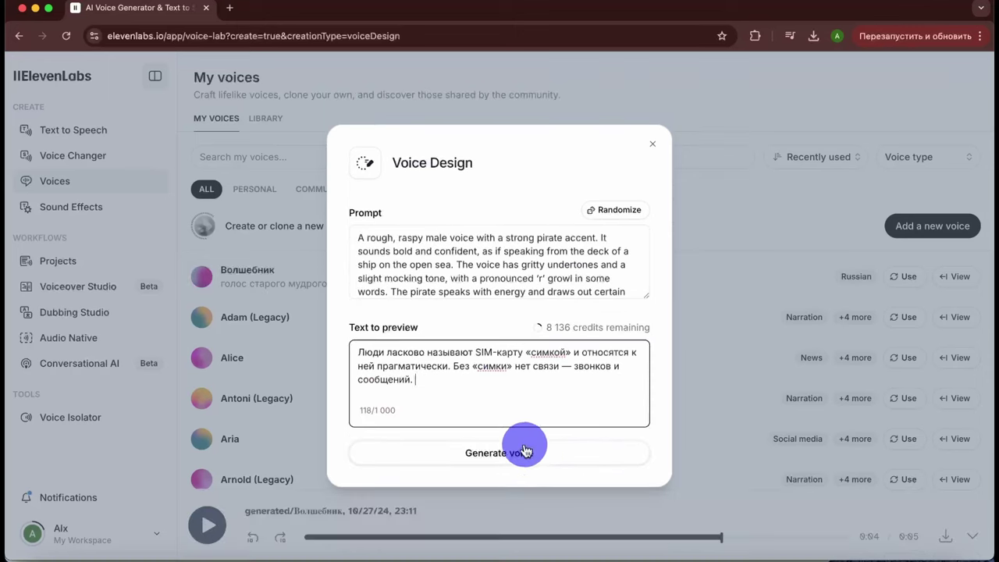
# Step: Generate voices from the English raspy pirate prompt with the shortened preview text and preview Voice 2 and Voice 3
pyautogui.click(522, 454)
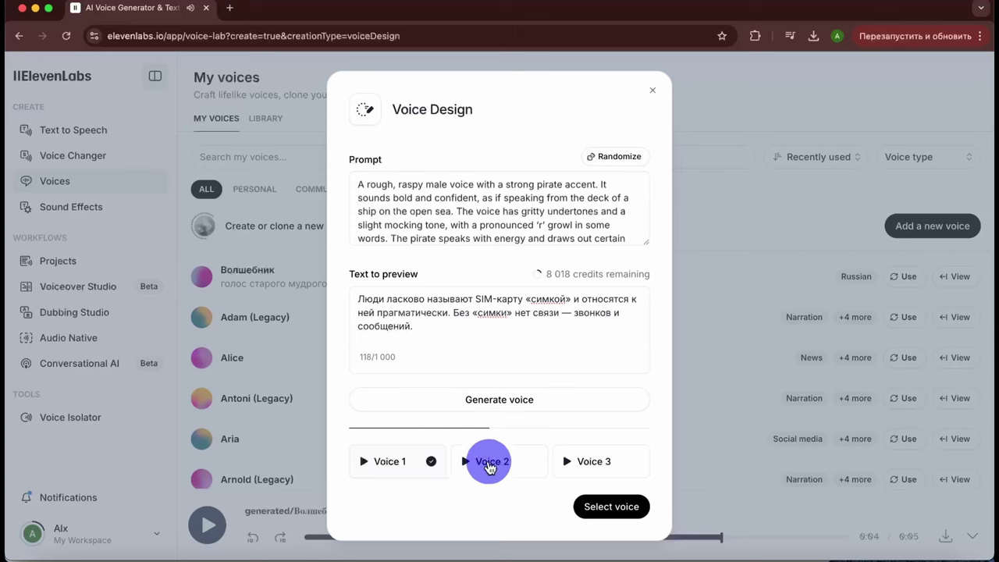
pyautogui.click(489, 464)
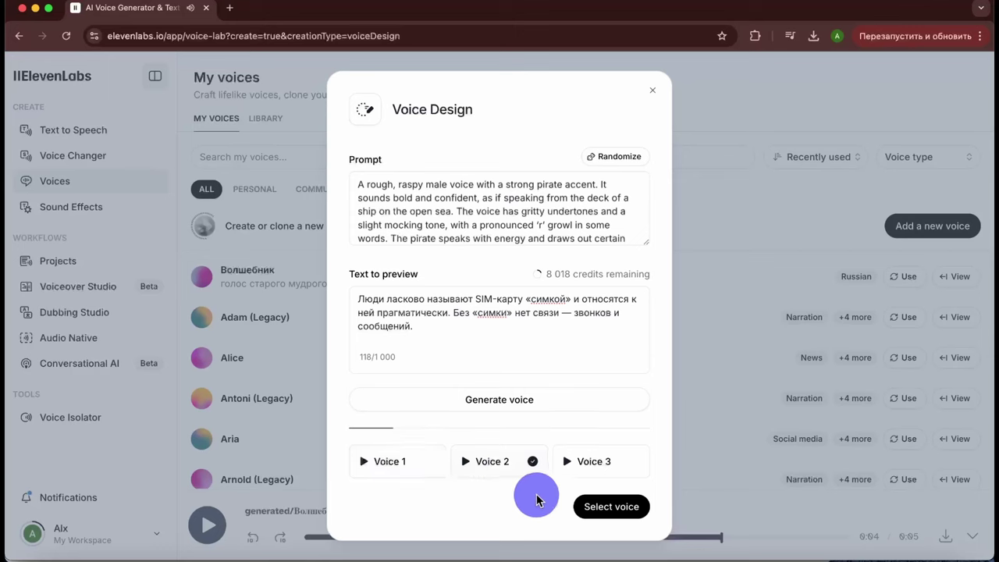
pyautogui.click(591, 462)
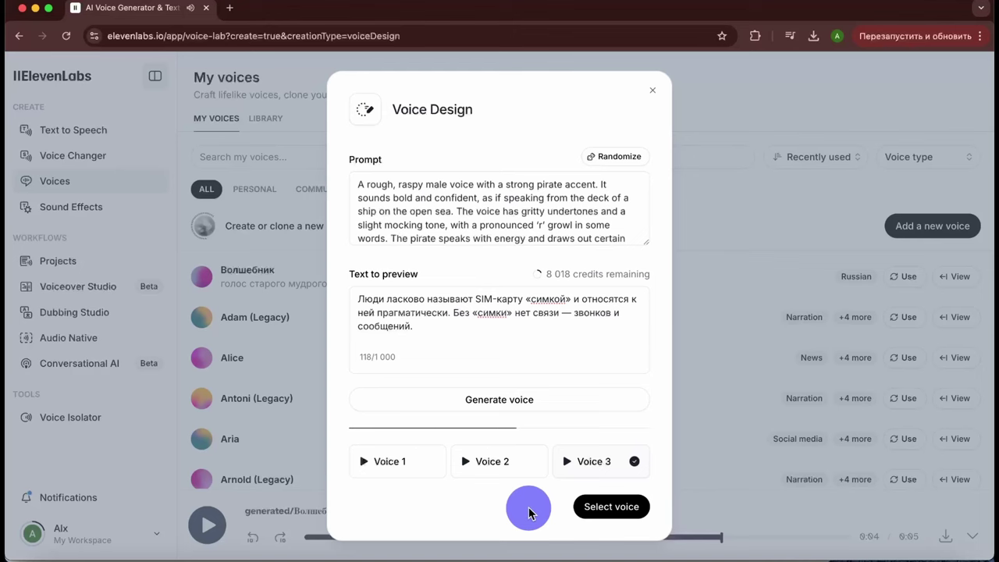
# Step: Change the prompt to 'голос певца Виктора Цоя' and generate voices from it
pyautogui.click(351, 185)
pyautogui.hotkey('ctrl', 'a')
pyautogui.write('голос певца Виктора Цо')
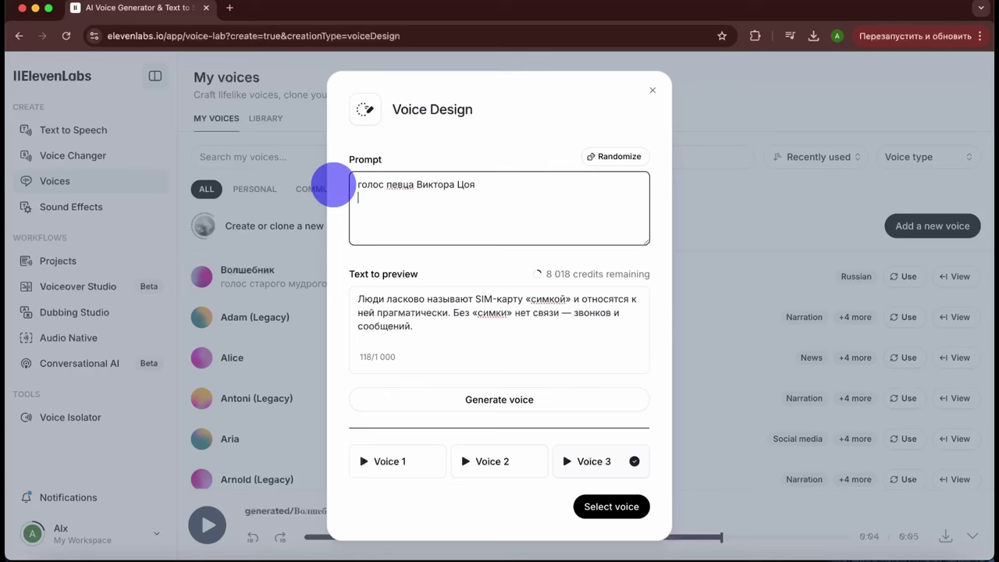
pyautogui.click(511, 401)
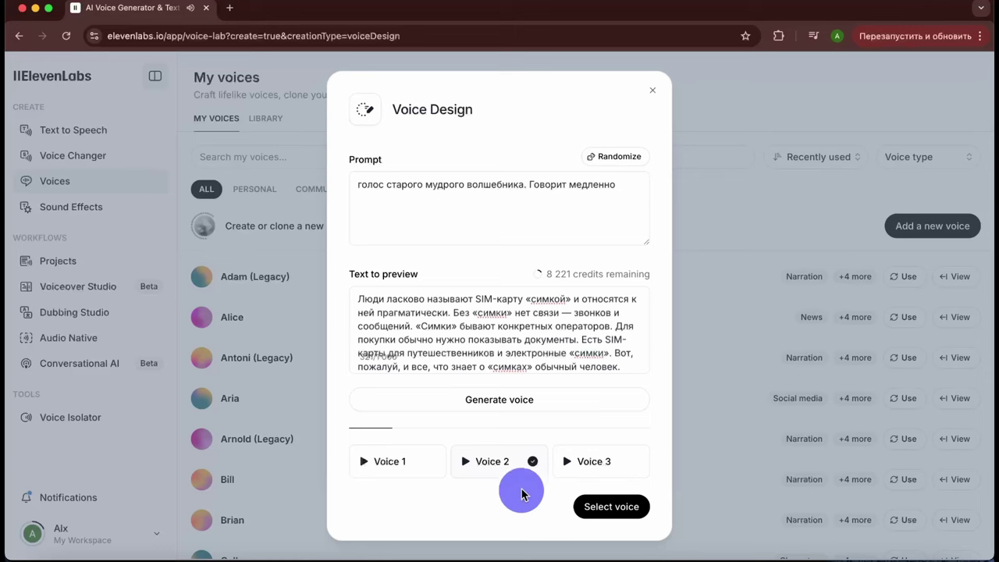
# Step: Save Voice 2 of the old wise wizard prompt as 'Волшебник' with the Language label set to Russian
pyautogui.click(609, 507)
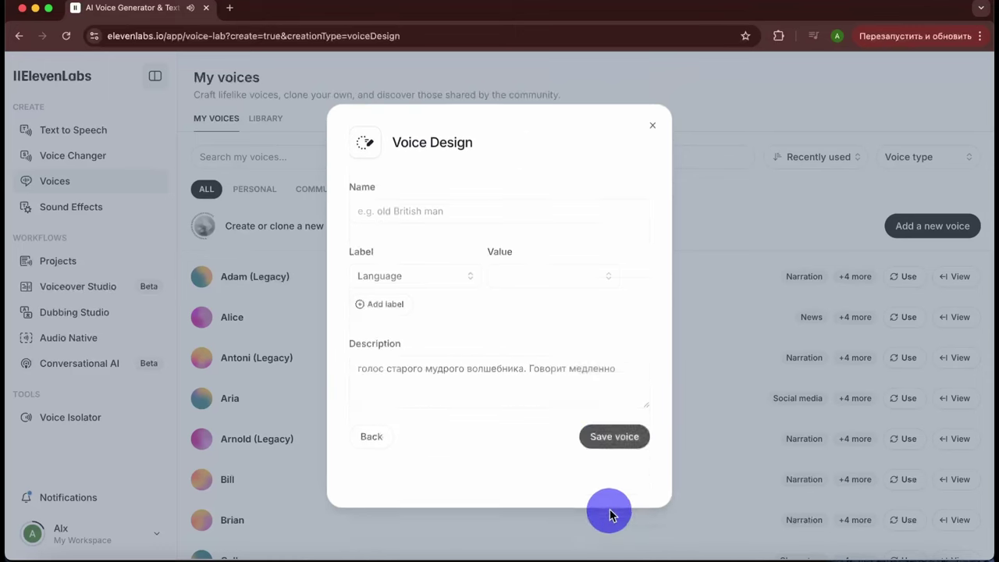
pyautogui.click(438, 229)
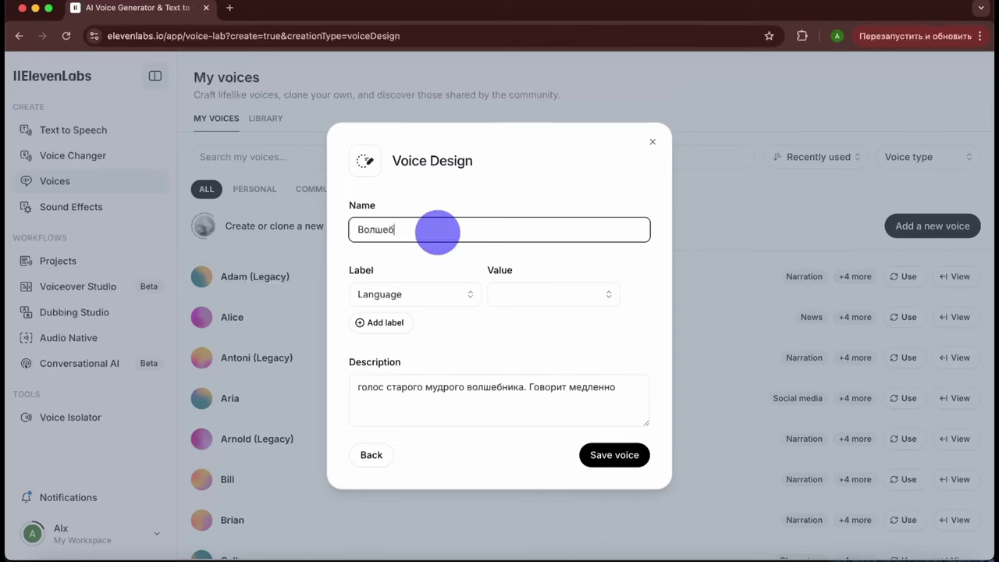
pyautogui.click(553, 294)
pyautogui.scroll(-3, 535, 401)
pyautogui.click(537, 406)
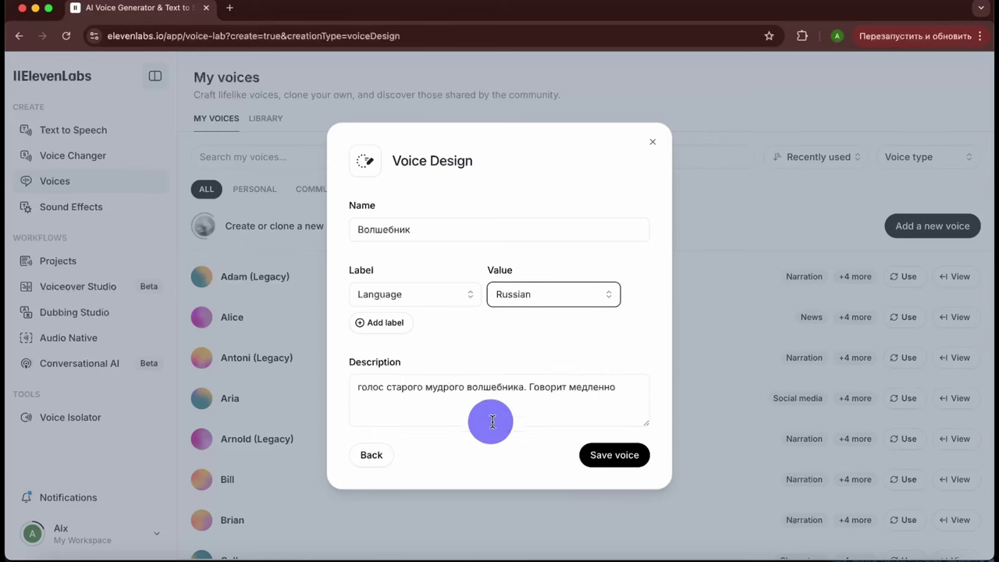
pyautogui.click(621, 461)
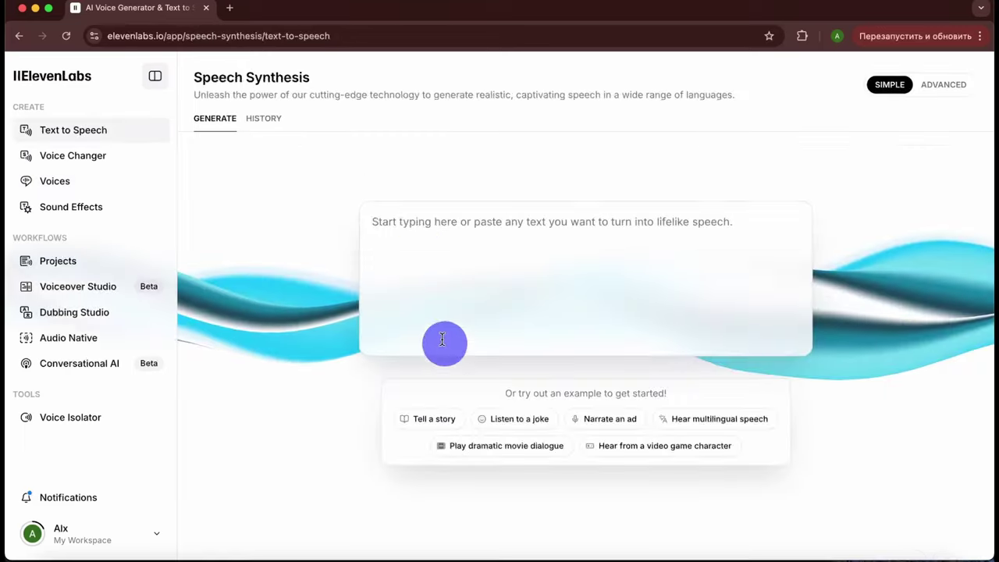
# Step: Enter 'Основная задача всякой SIM-карты — идентификация пользователя в сети мобильной связи' as the speech text and choose the Волшебник voice
pyautogui.click(414, 245)
pyautogui.write('Основная задача всякой SIM-карты — идентификация пользователя в сети мобильной связи')
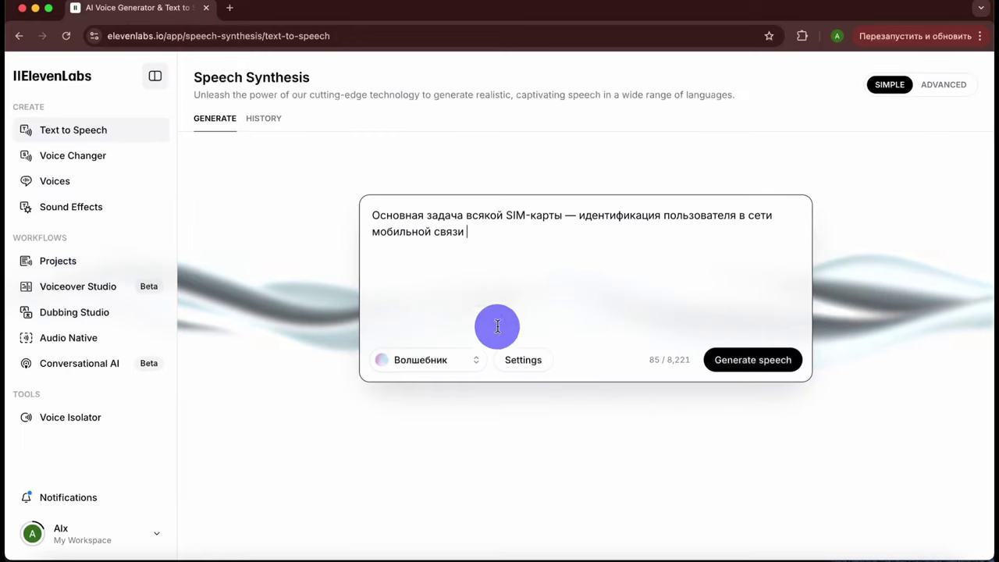
pyautogui.click(466, 363)
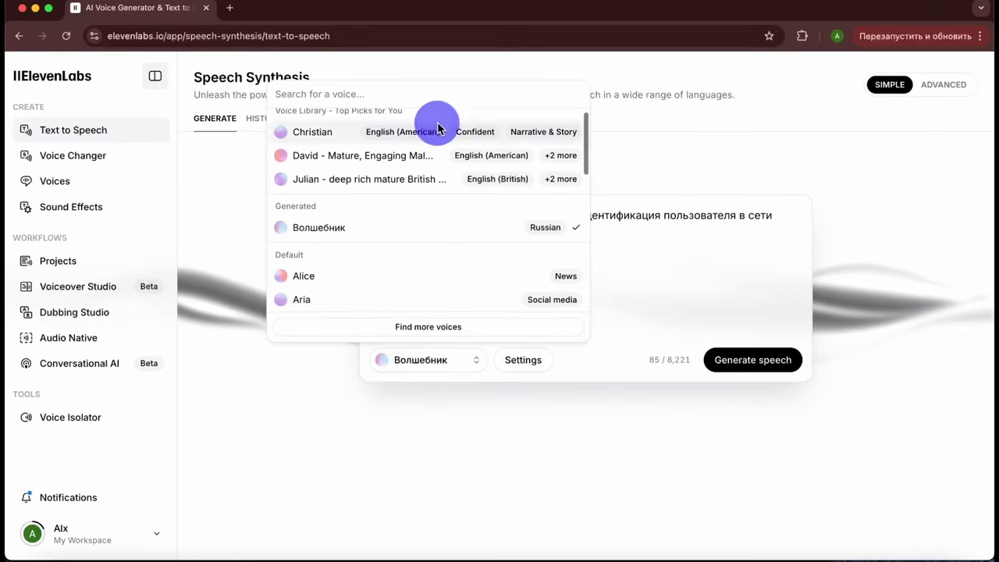
pyautogui.scroll(1, 435, 156)
pyautogui.click(410, 241)
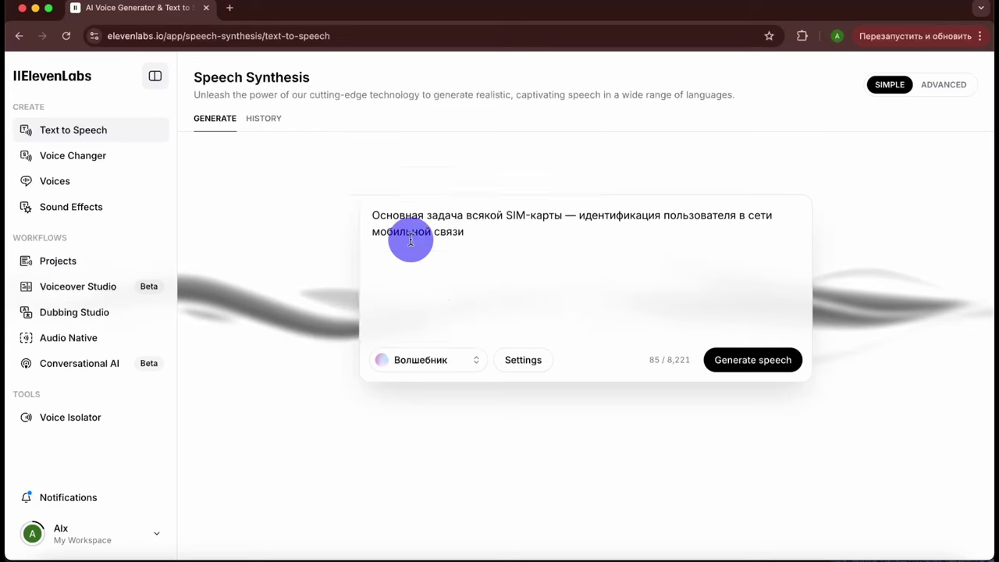
# Step: Review the voice settings for Волшебник, generate the Russian speech with them and close the settings
pyautogui.click(522, 361)
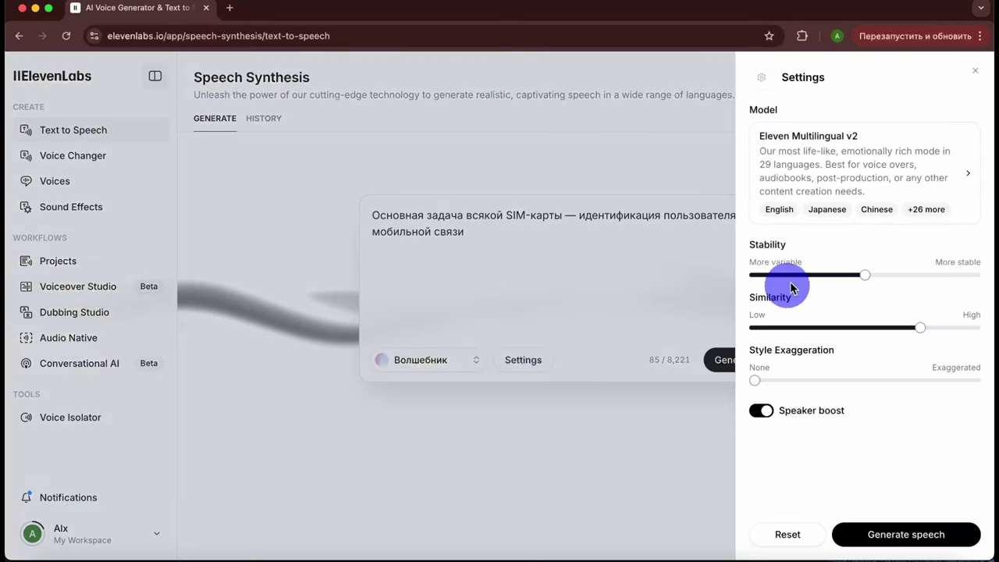
pyautogui.click(857, 527)
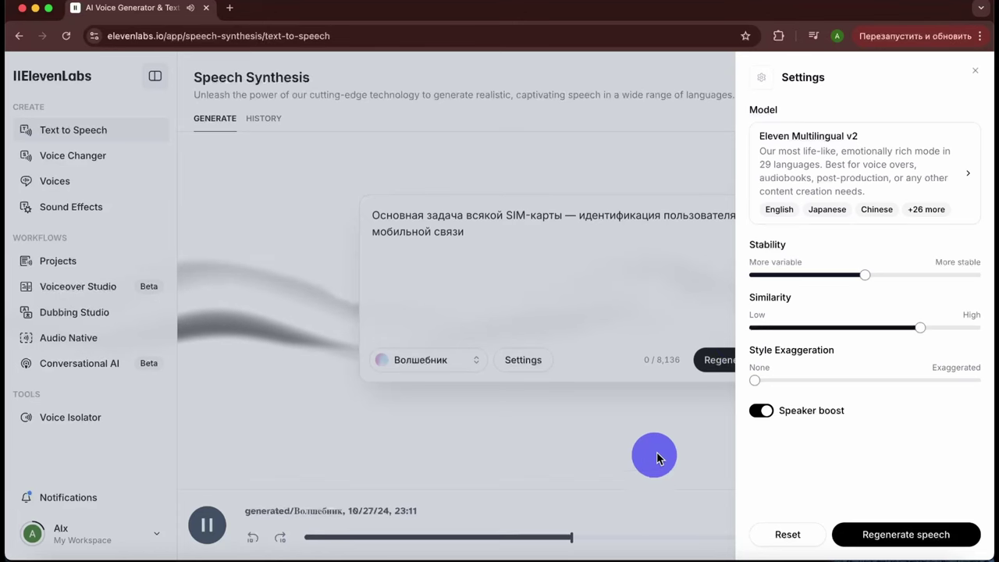
pyautogui.click(974, 71)
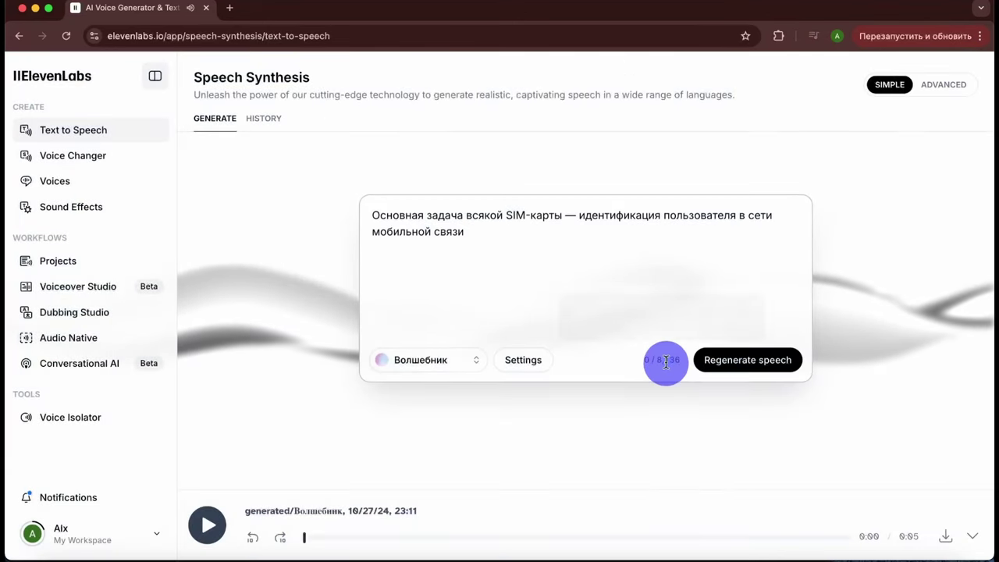
# Step: Open the account's subscription page and compare the prices, monthly credits and features of the Free, Starter, Creator and Pro plans
pyautogui.click(151, 510)
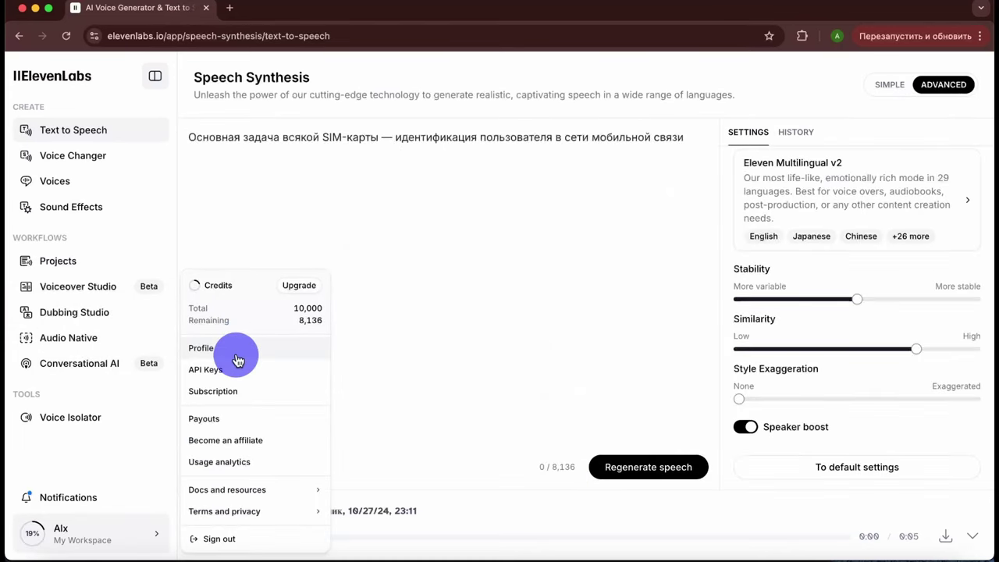
pyautogui.click(212, 391)
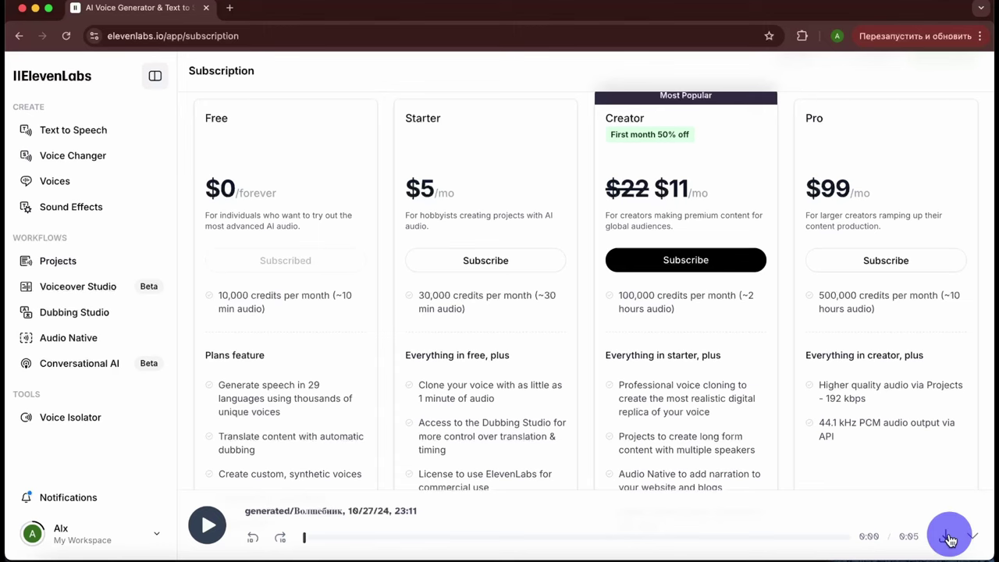
pyautogui.scroll(2, 909, 356)
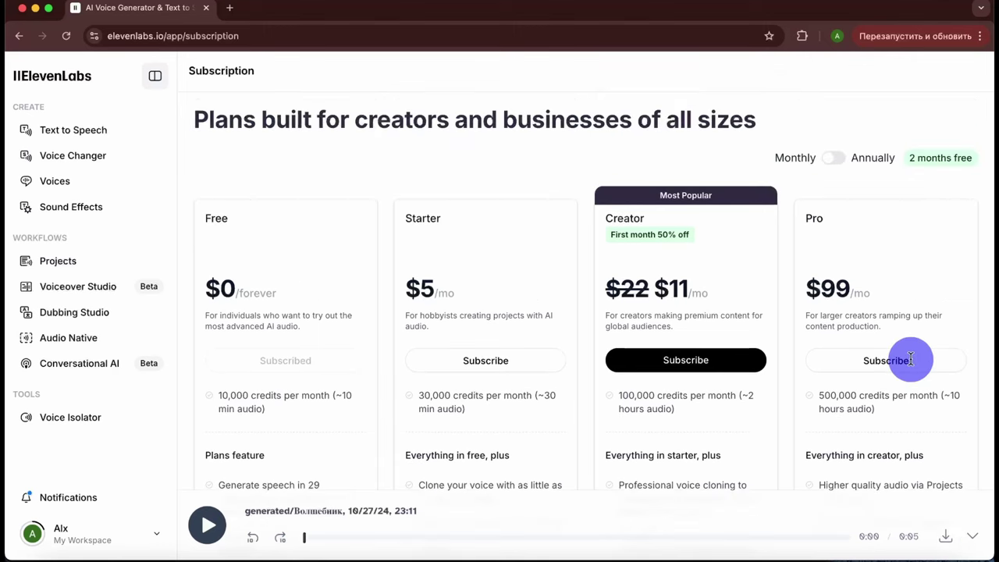
pyautogui.scroll(-2, 910, 358)
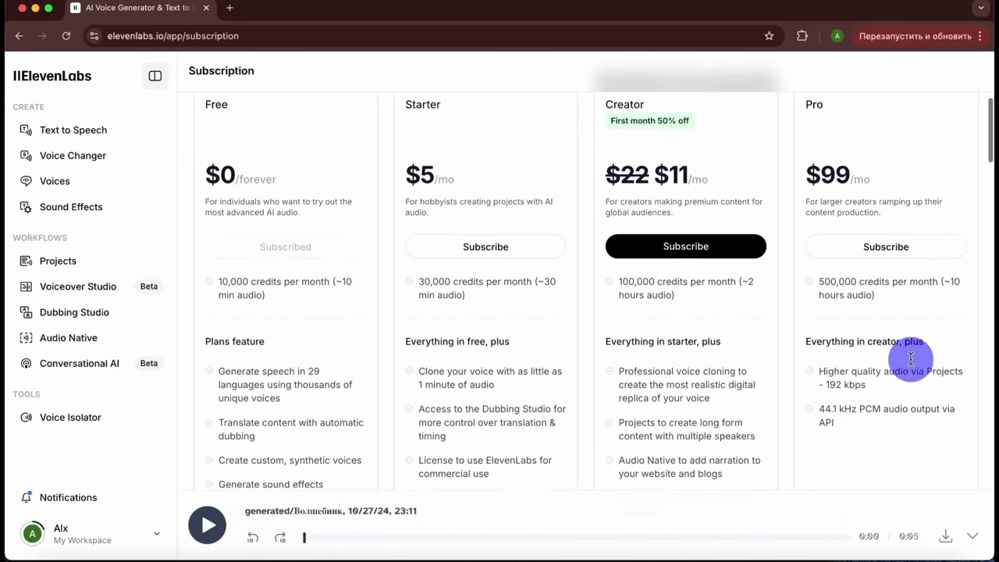